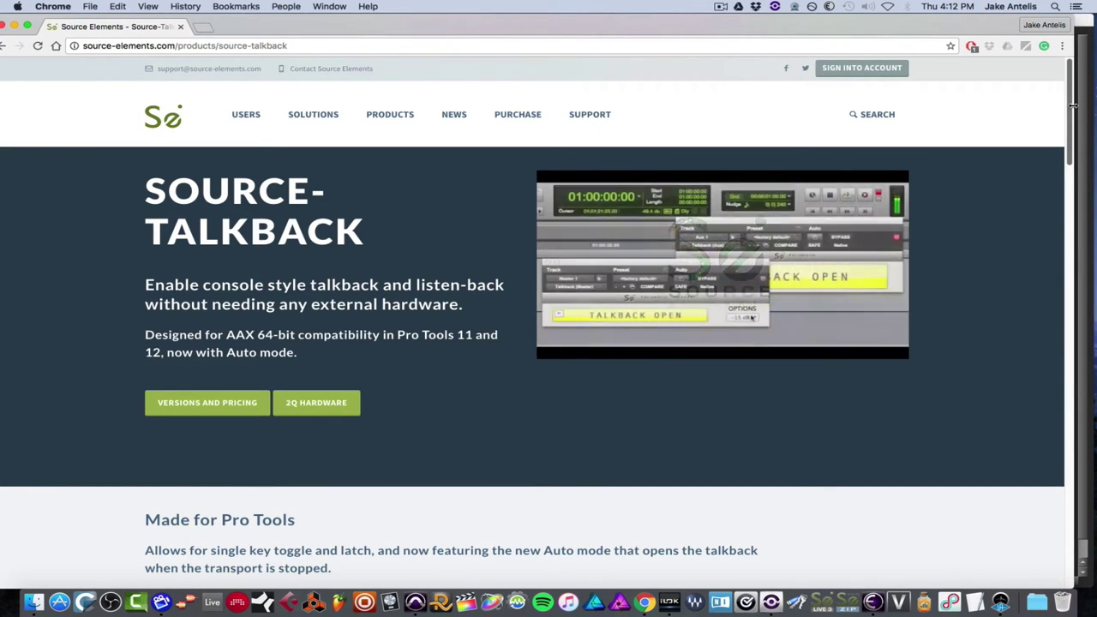
Step: Scroll through the Source-Talkback page's How to use it and Tech Notes sections
scroll(1070, 110, down, 2)
scroll(1070, 109, down, 5)
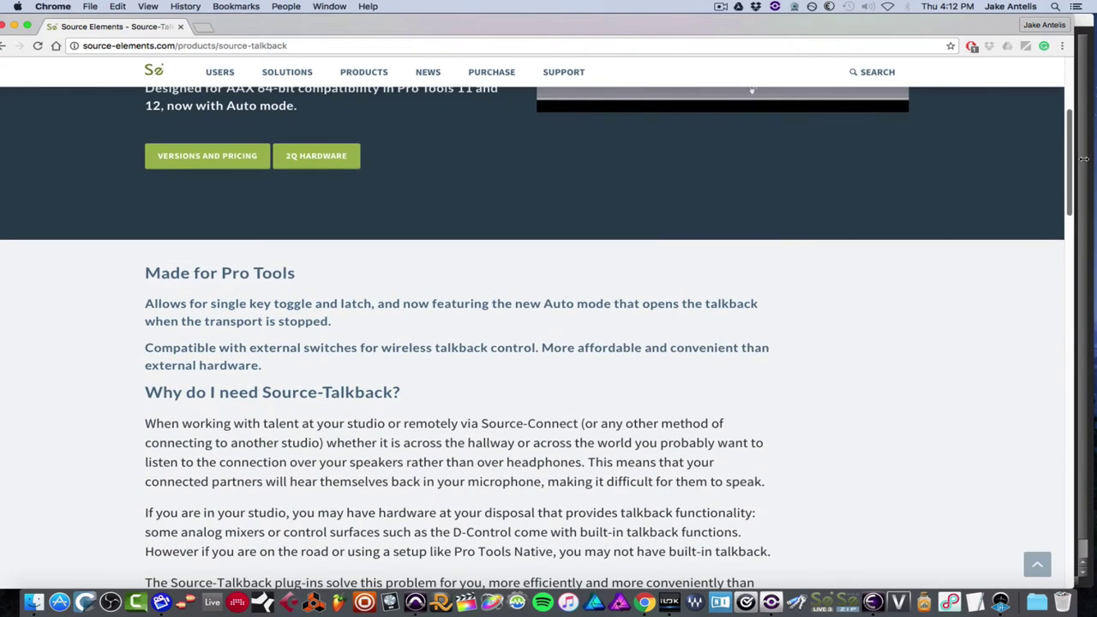
drag(1085, 159, 1093, 285)
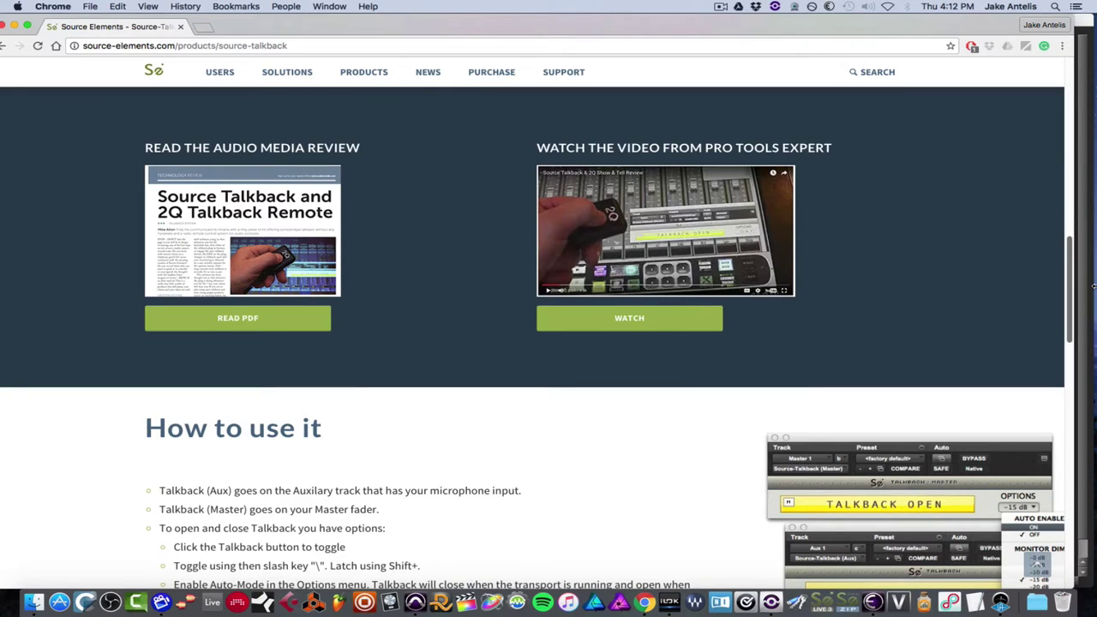
scroll(1093, 285, down, 3)
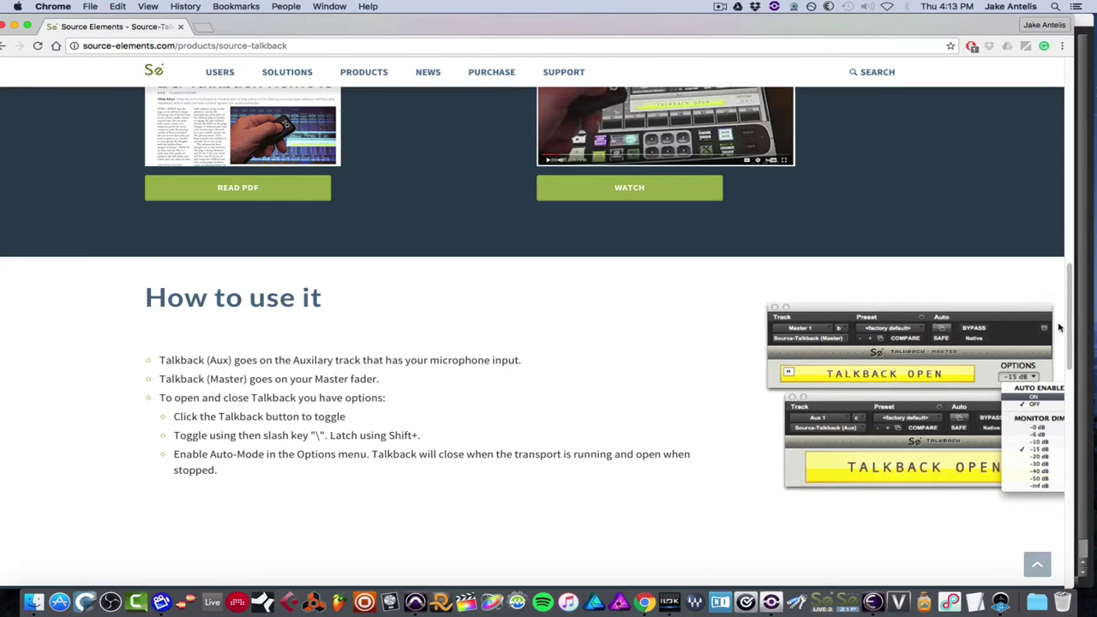
scroll(1060, 326, down, 5)
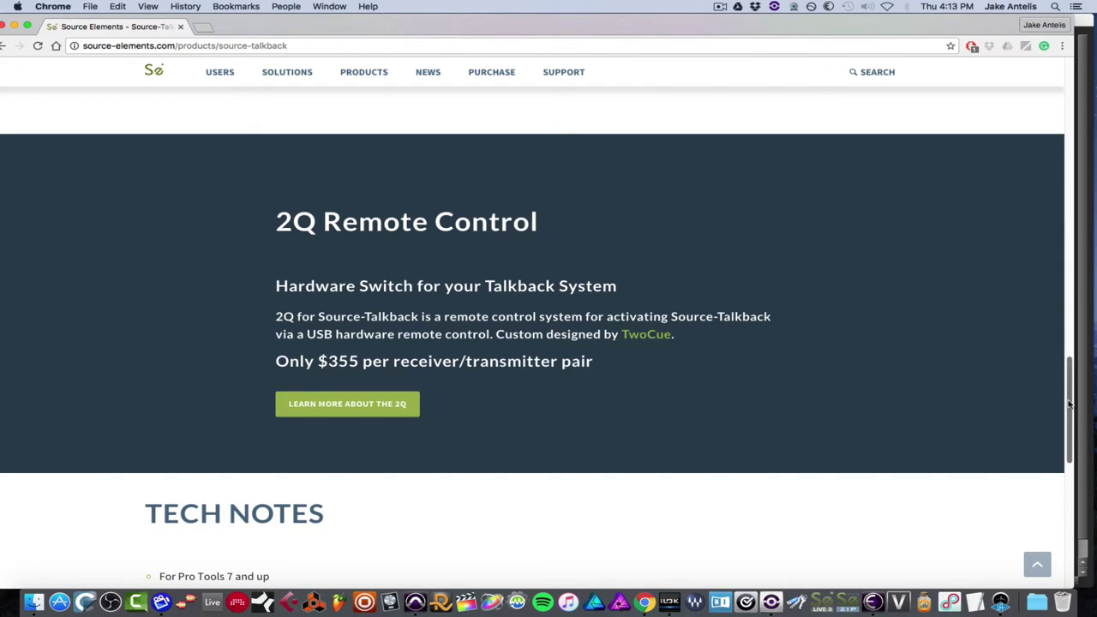
scroll(1069, 404, down, 2)
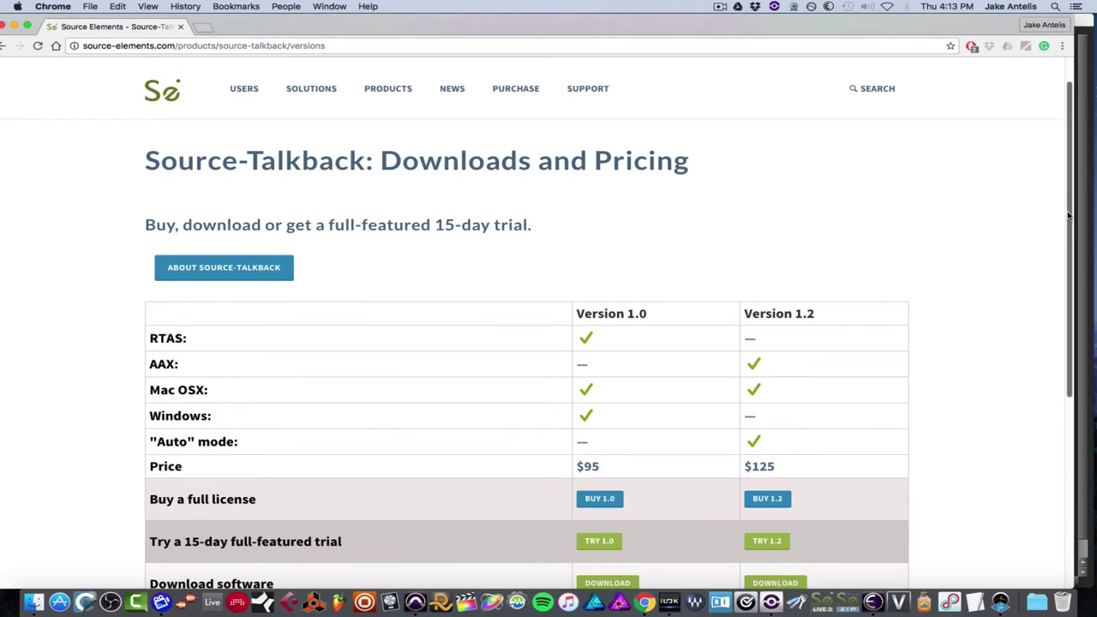
scroll(1068, 229, down, 1)
scroll(1068, 229, down, 2)
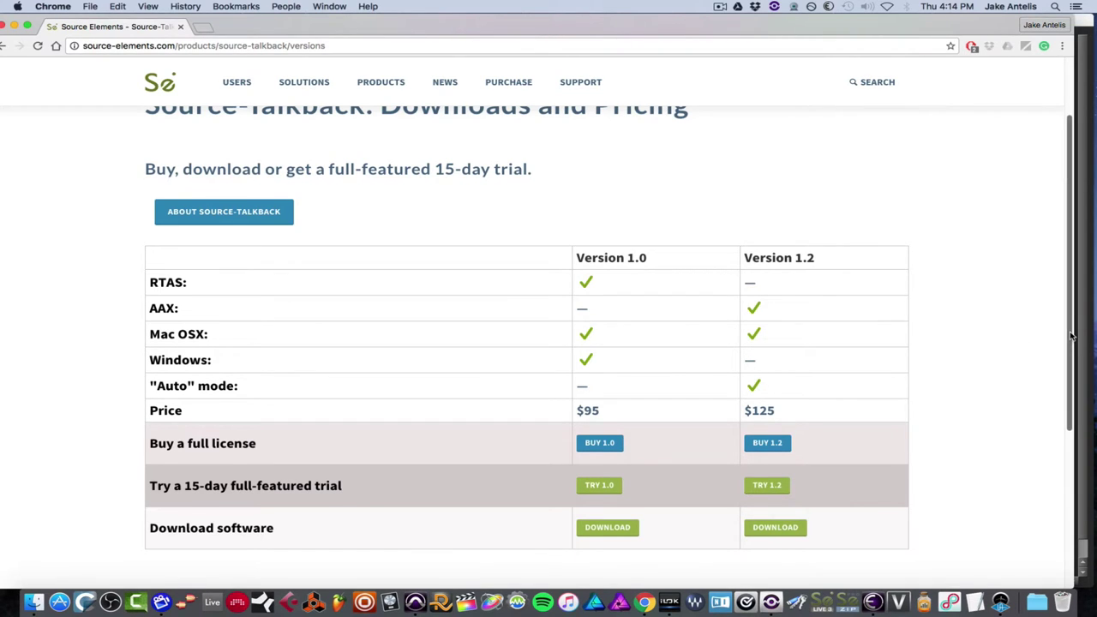
Step: Scroll the pricing page back up and hide Chrome to reveal the Pro Tools mix window
drag(1072, 337, 1060, 299)
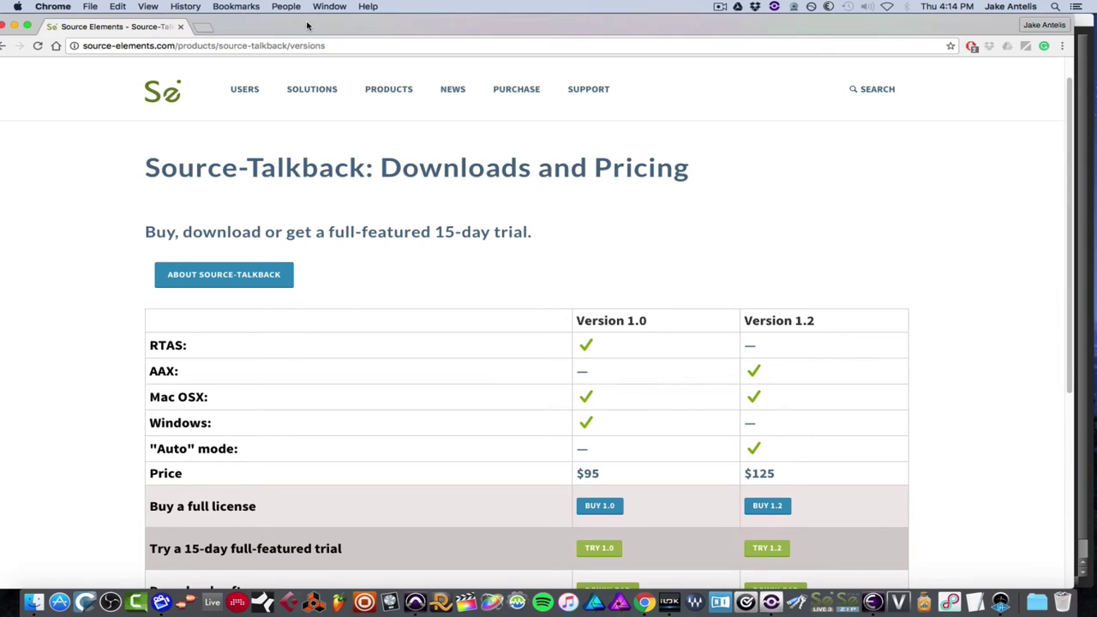
key(super+w)
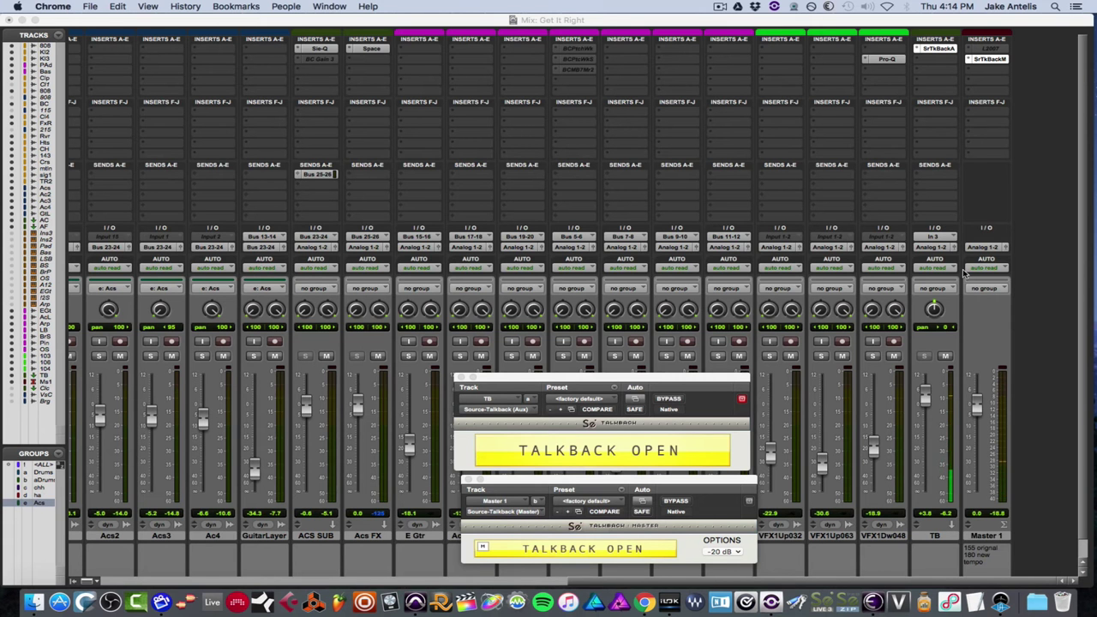
click(943, 537)
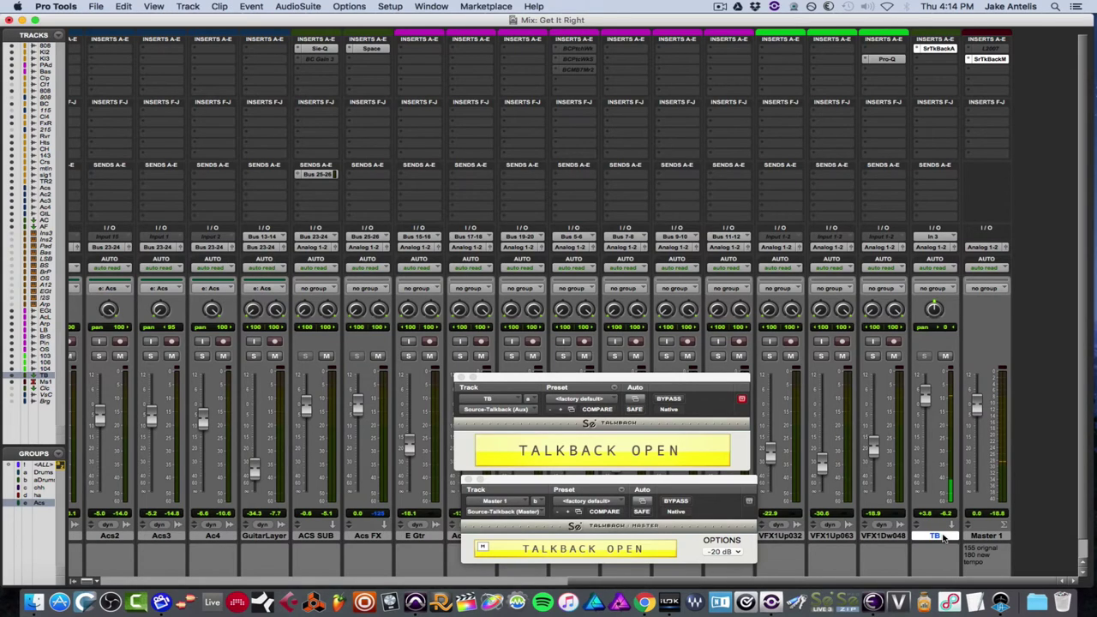
key(super+shift+n)
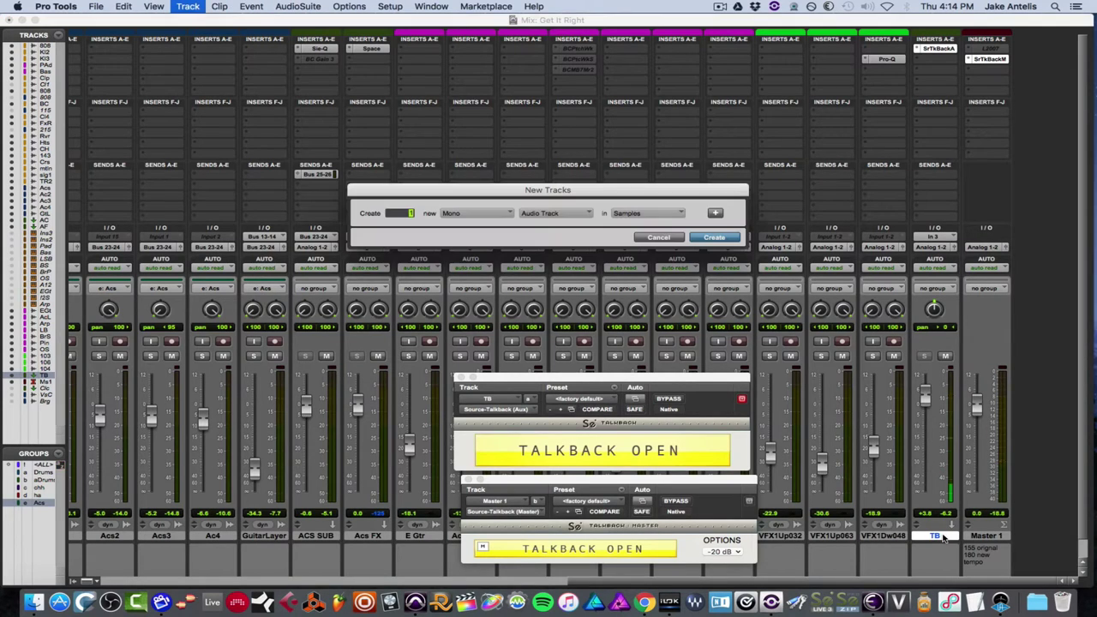
click(546, 213)
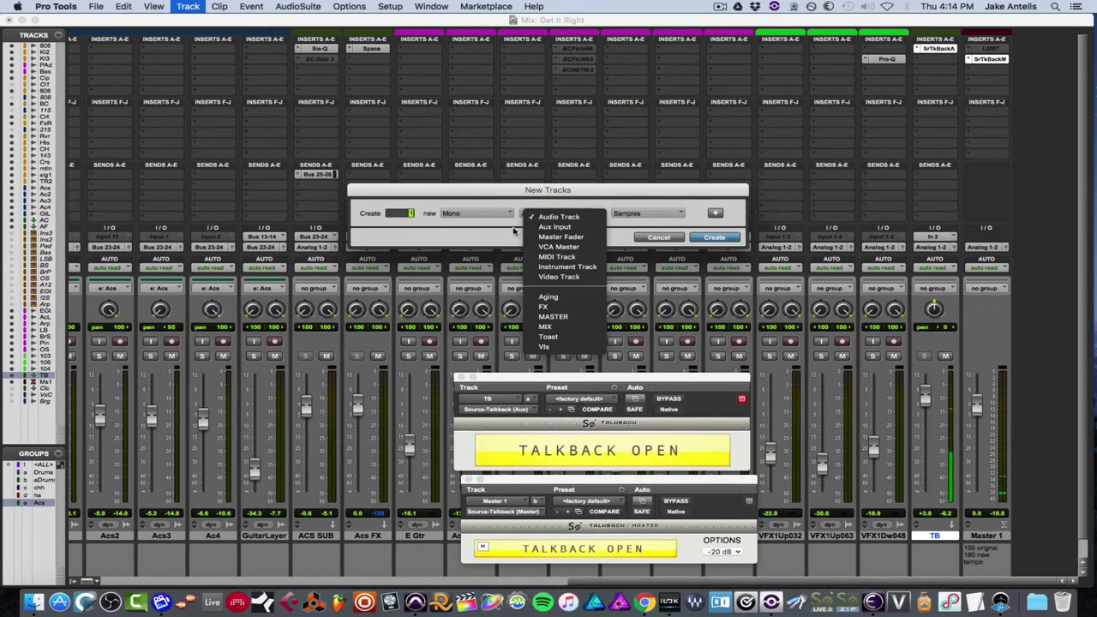
click(503, 229)
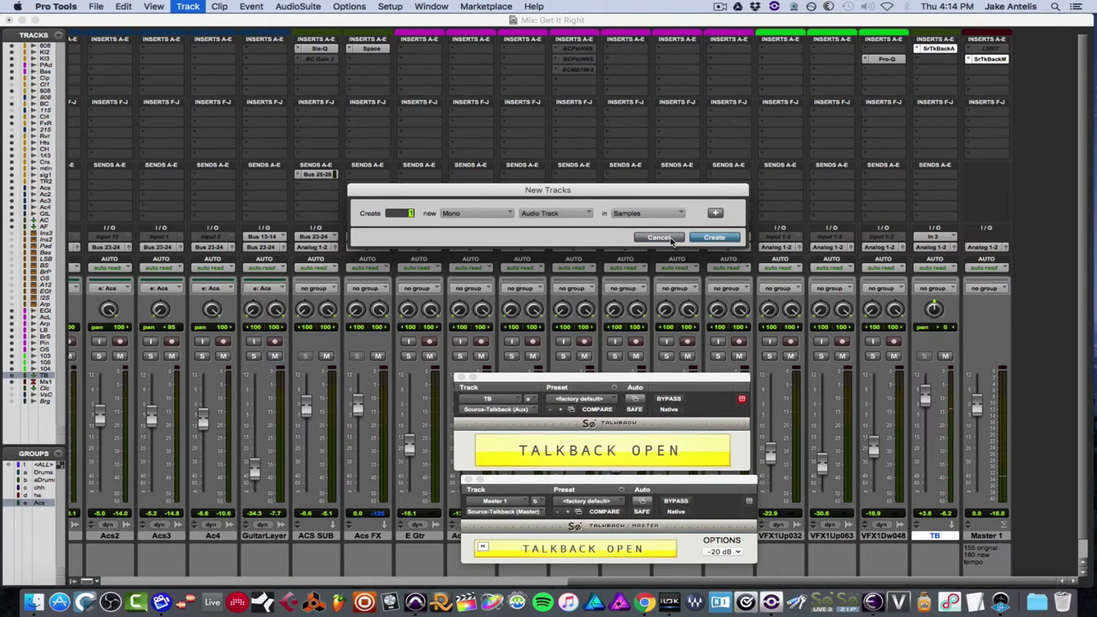
click(672, 239)
click(934, 237)
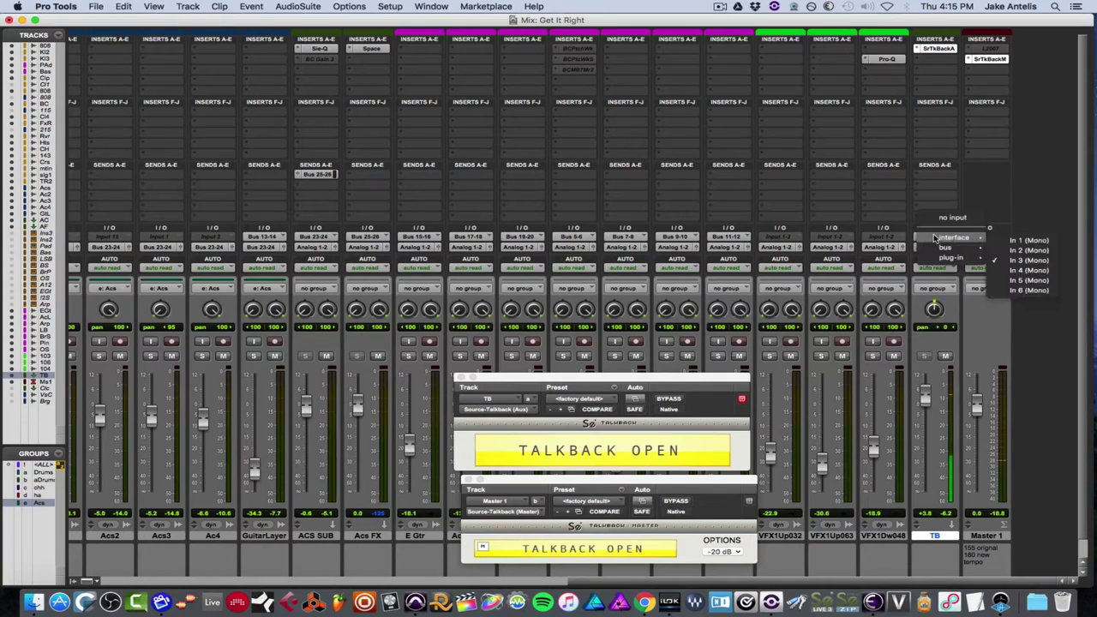
click(855, 221)
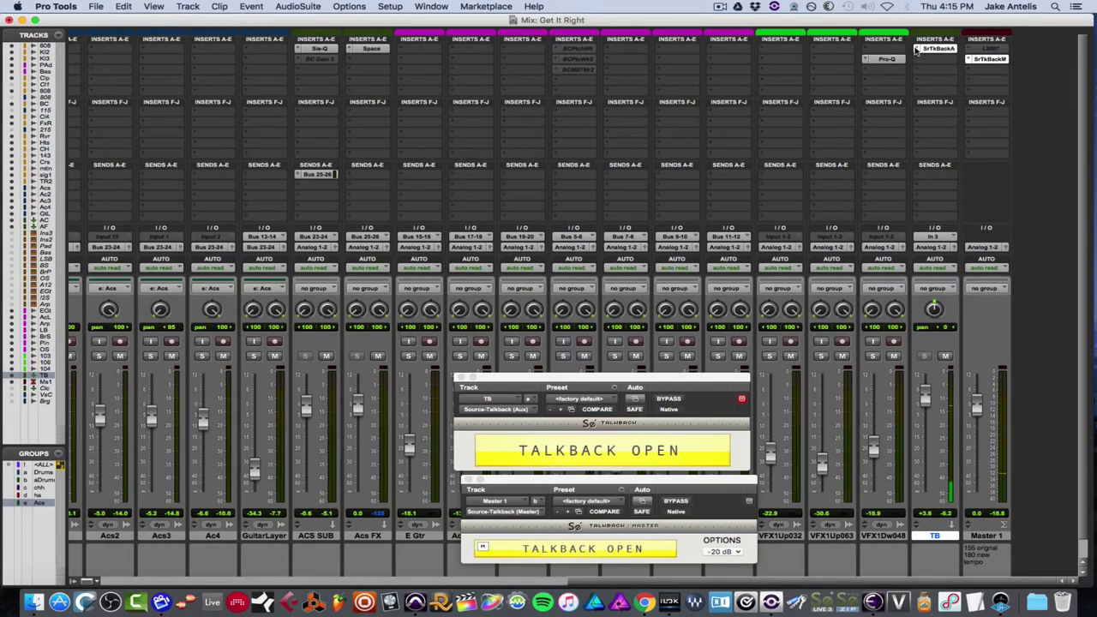
Step: Insert the Source-Talkback (Aux) plug-in on the TB aux track
click(917, 49)
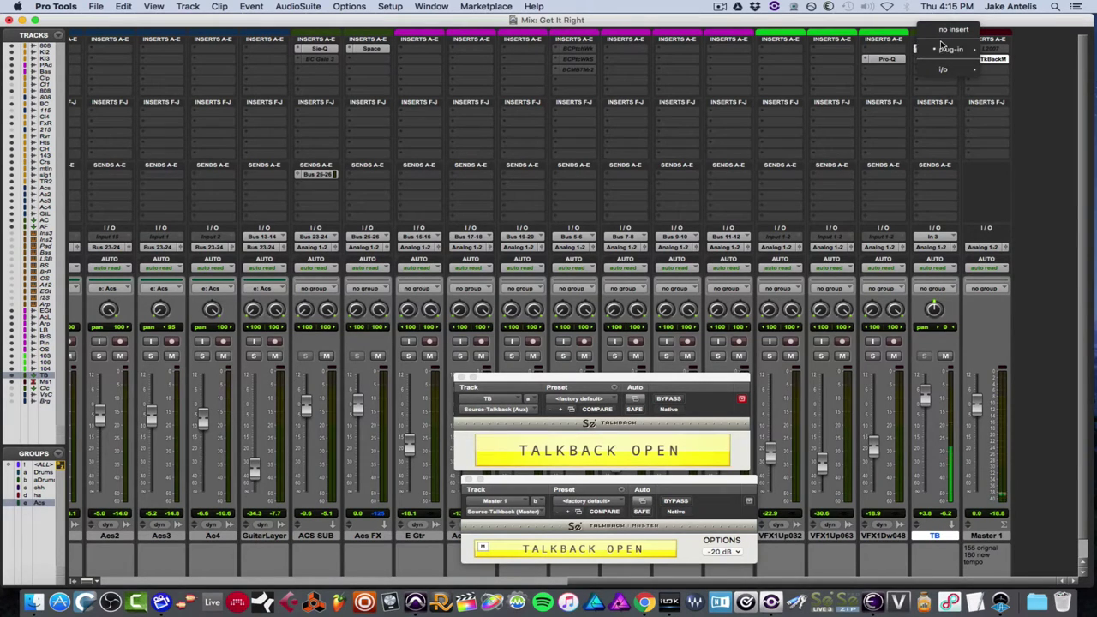
mouse_move(939, 49)
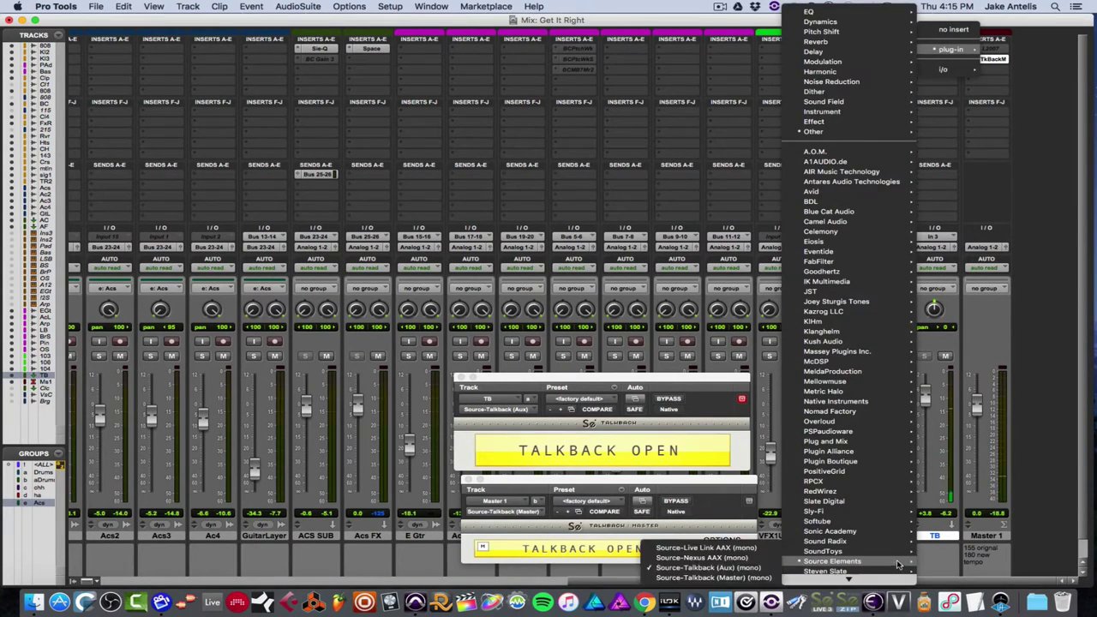
mouse_move(832, 562)
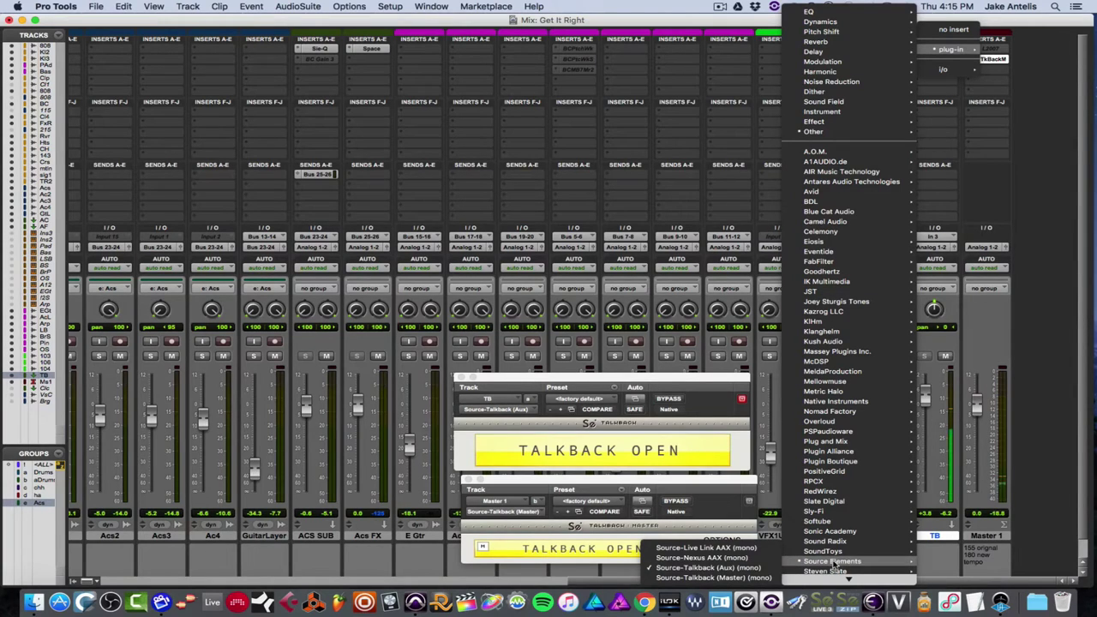
click(765, 568)
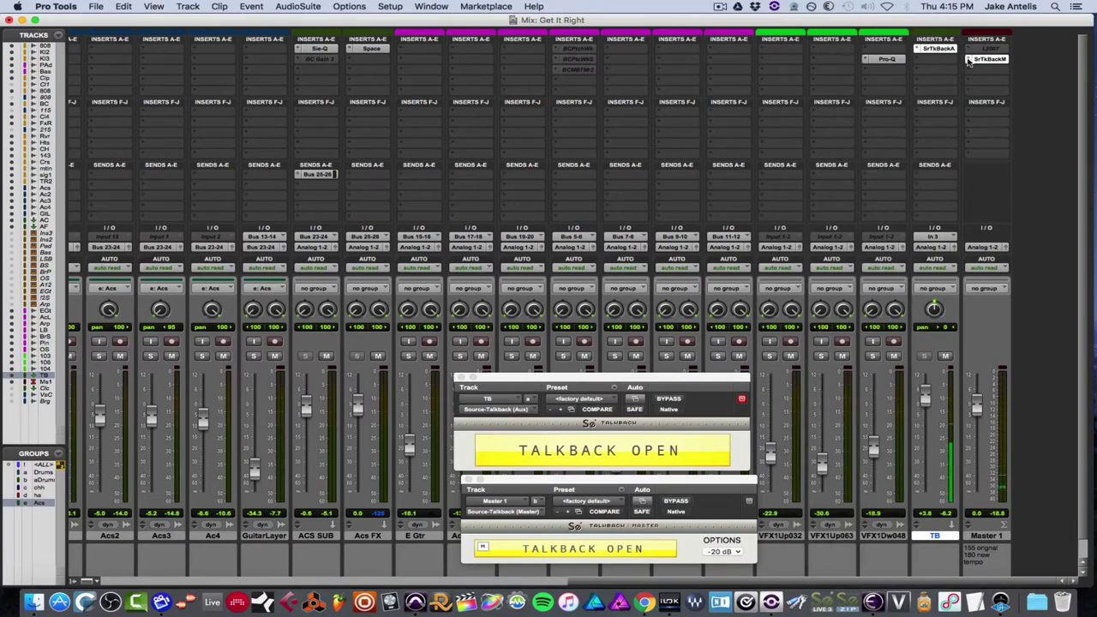
Step: Insert the stereo Source-Talkback (Master) plug-in on Master 1
click(939, 58)
mouse_move(906, 60)
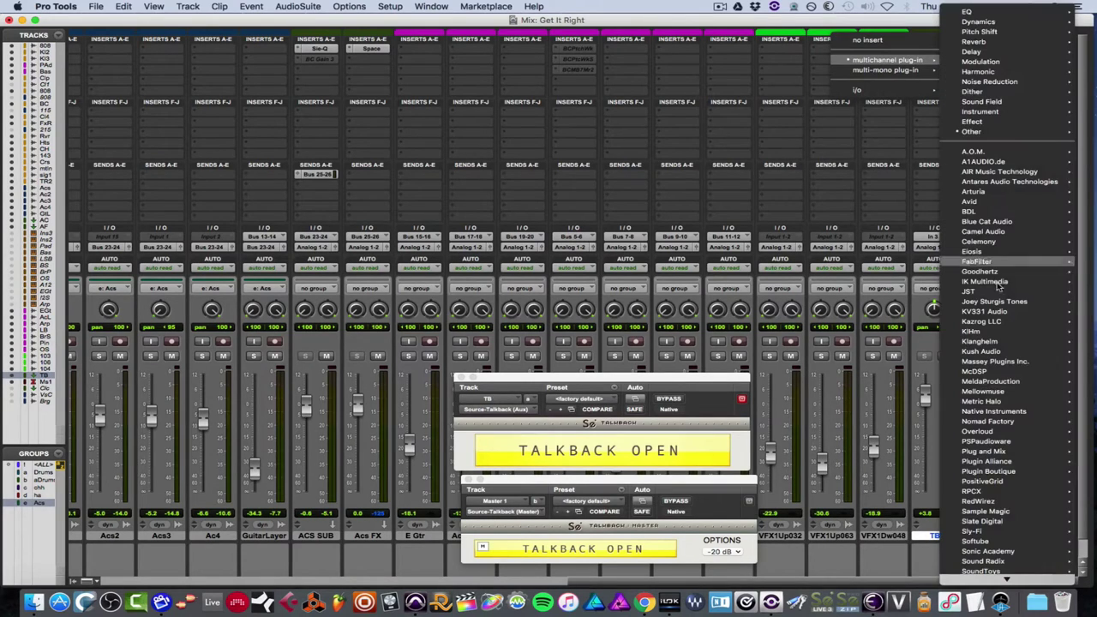
scroll(1007, 506, down, 5)
mouse_move(1002, 488)
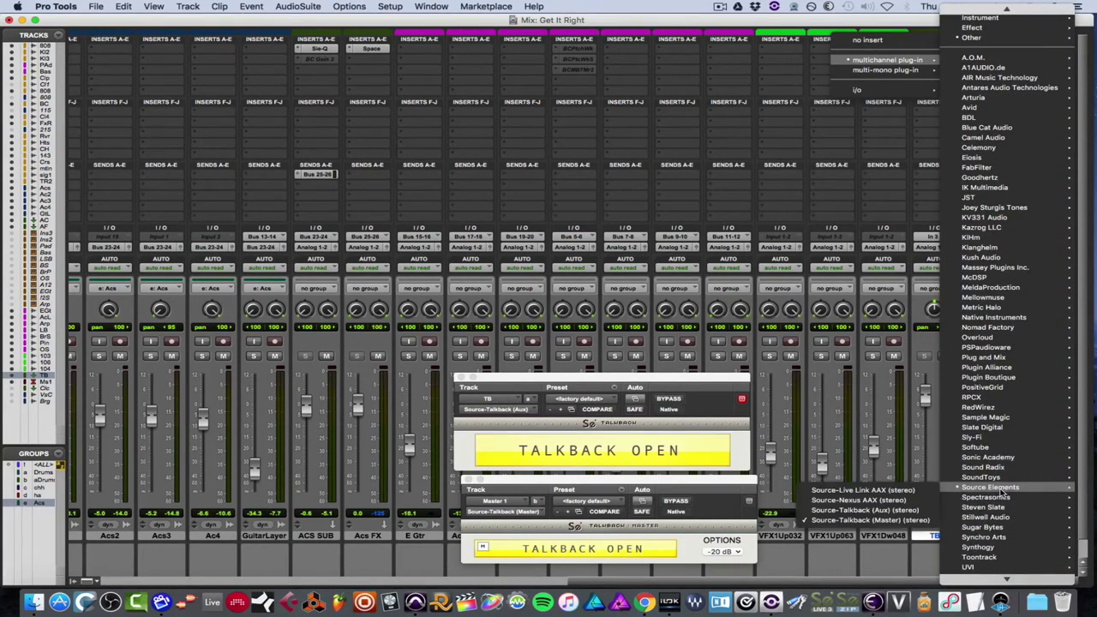
click(928, 521)
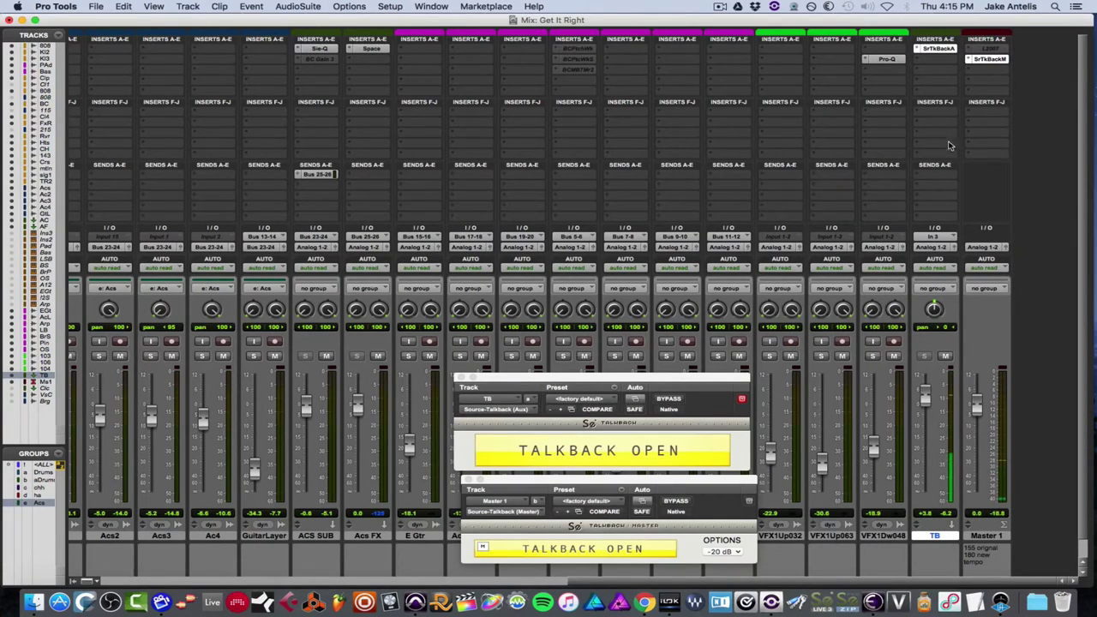
Step: Move the TB talkback window up and right, then toggle talkback closed and open on both plug-ins
click(940, 49)
click(940, 49)
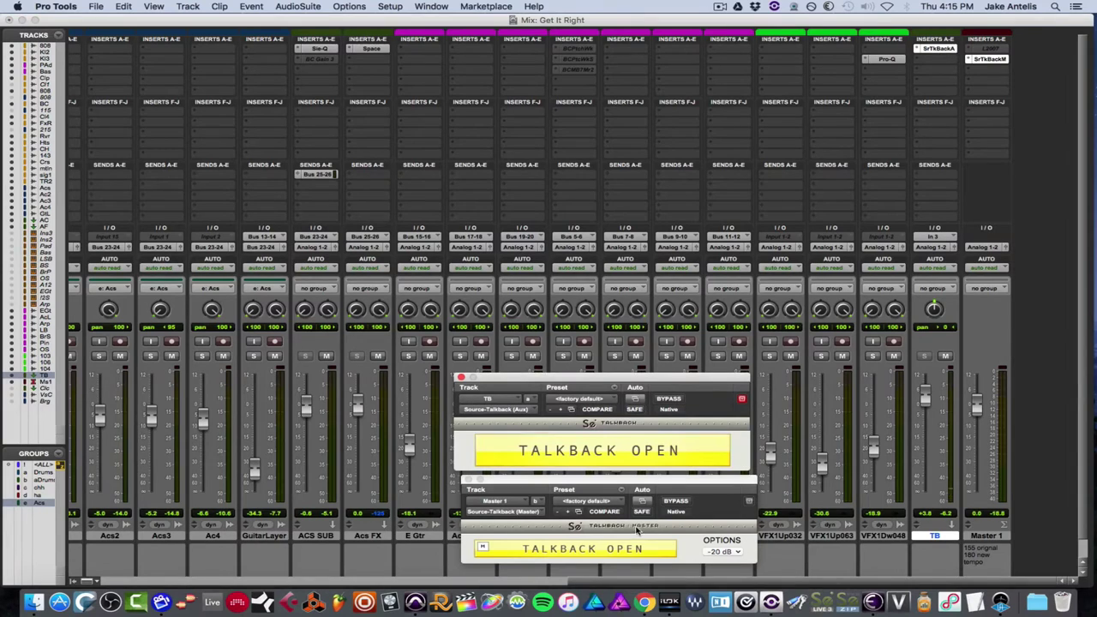
drag(645, 378, 747, 340)
click(664, 416)
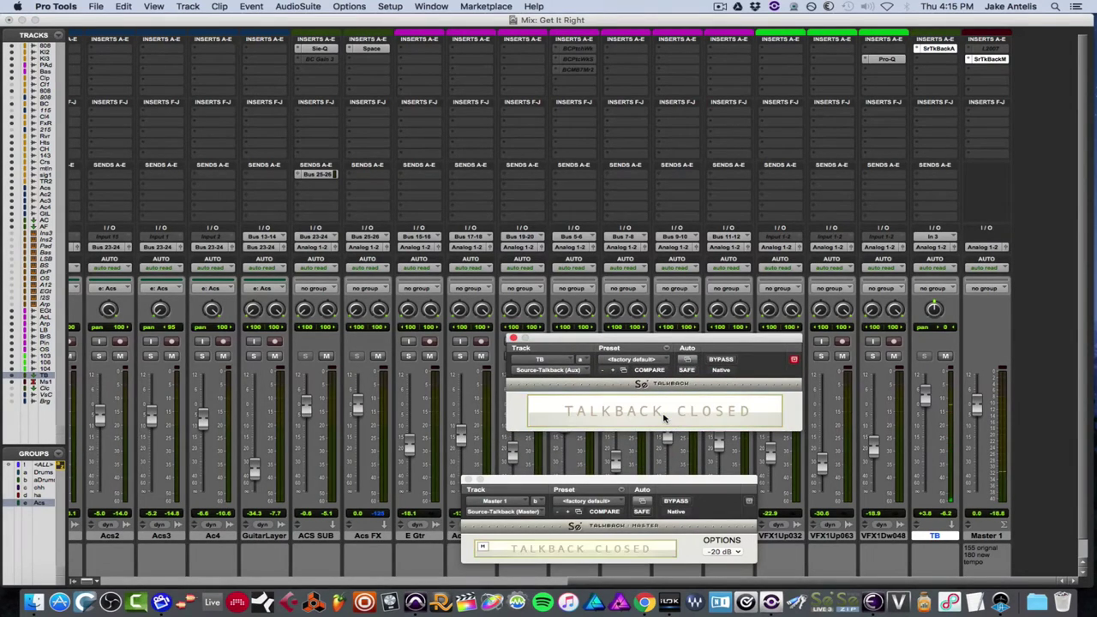
click(664, 416)
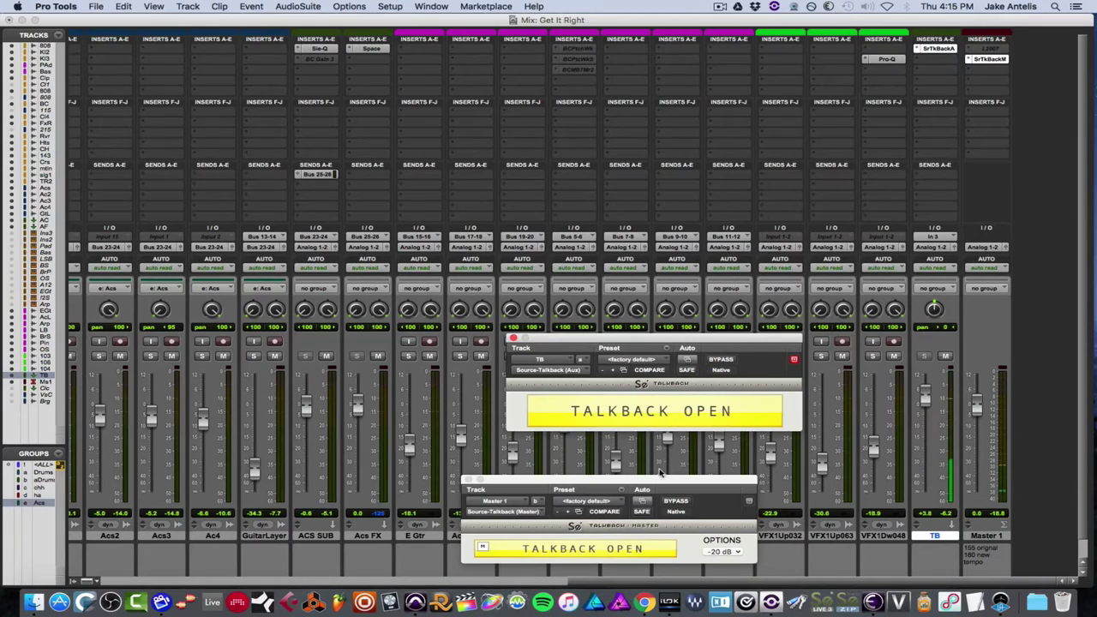
Step: Move the Master talkback window right, toggle talkback from it, and open its -20 dB options list
drag(658, 479, 721, 469)
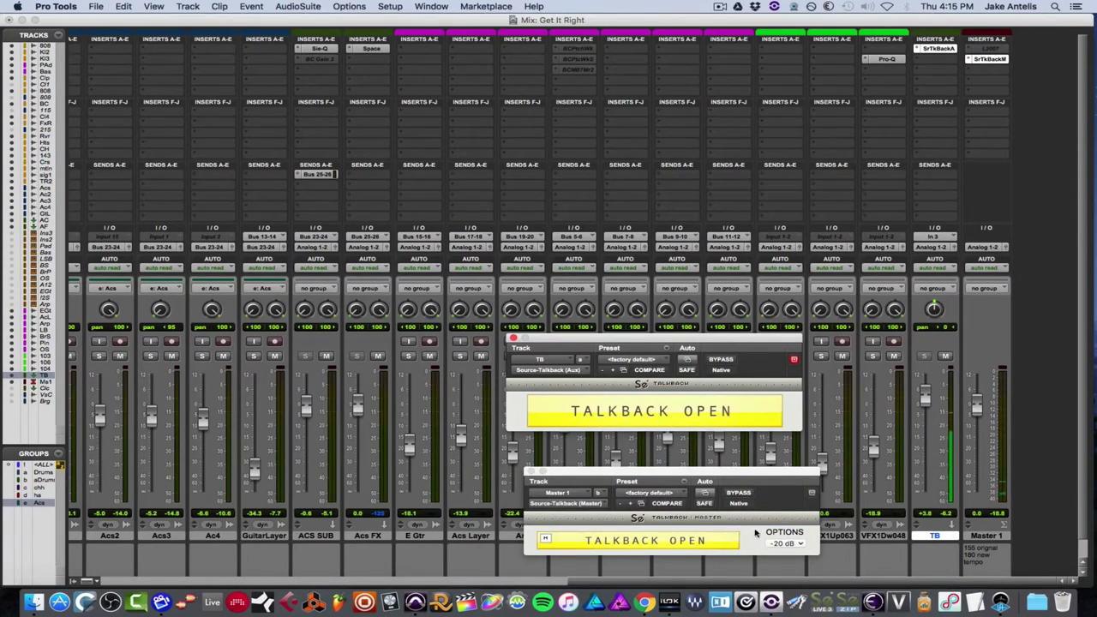
click(727, 542)
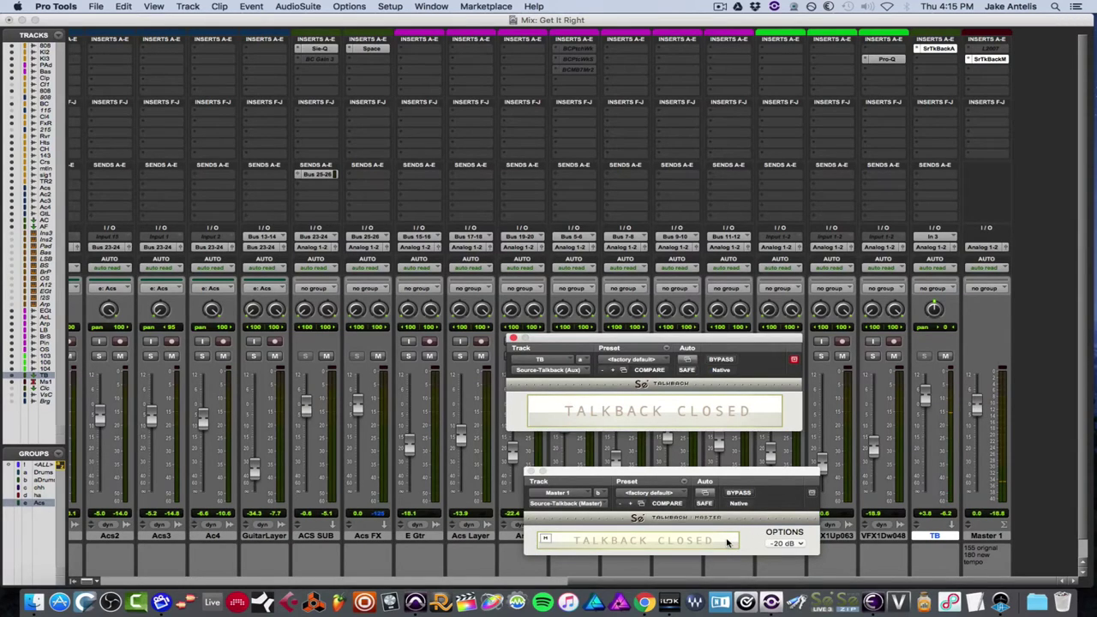
click(727, 543)
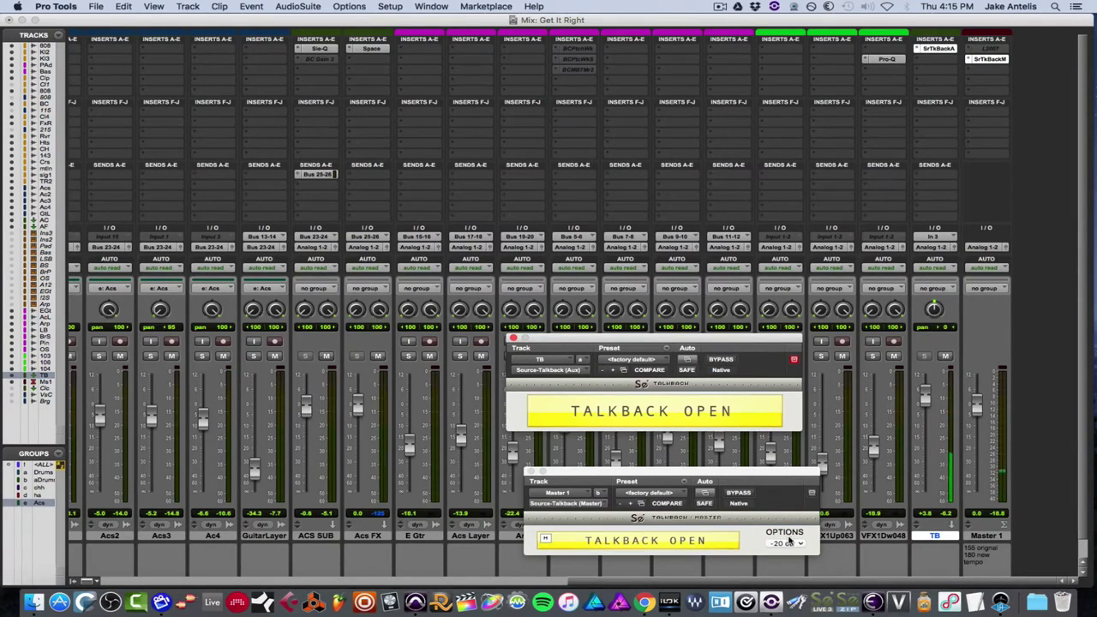
click(789, 543)
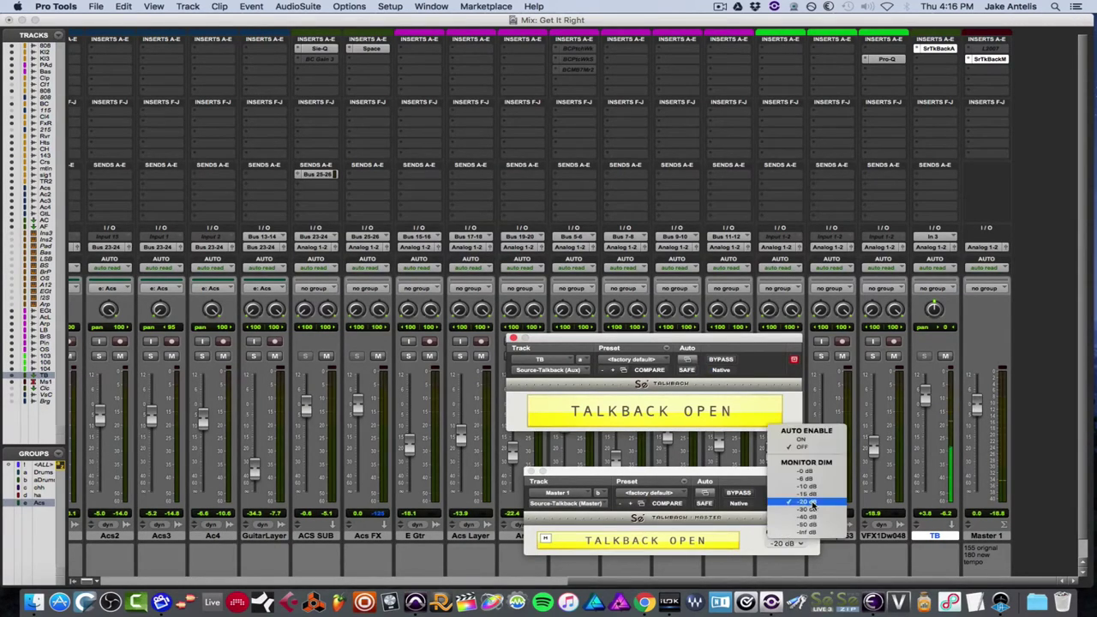
Step: Set Auto Enable to ON and check playback in the Edit window before returning to the Mix window
click(813, 444)
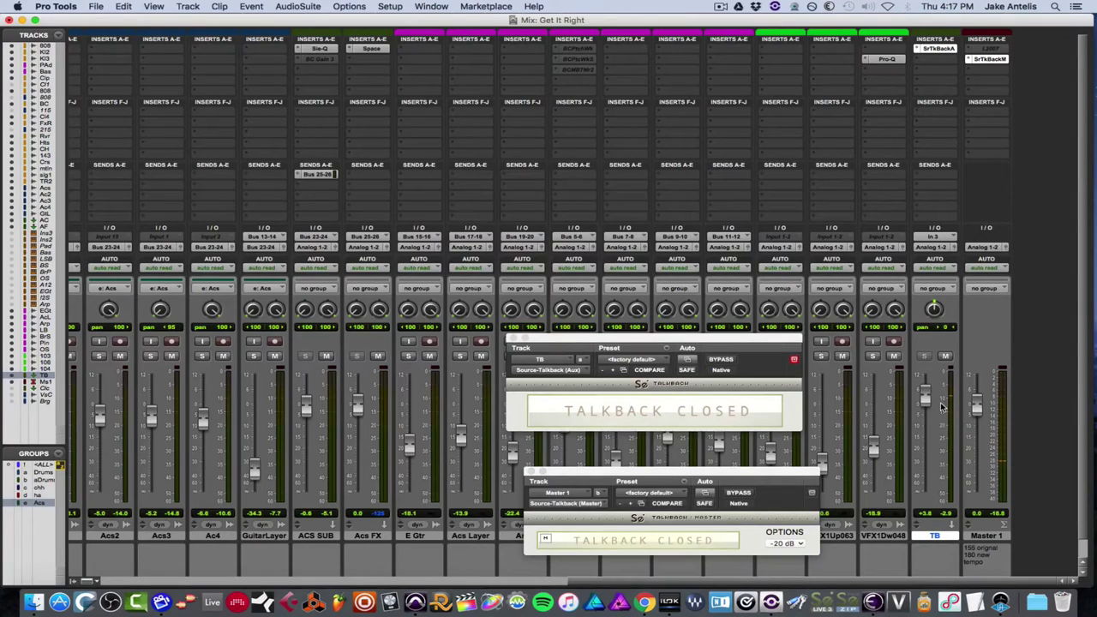
key(super+equal)
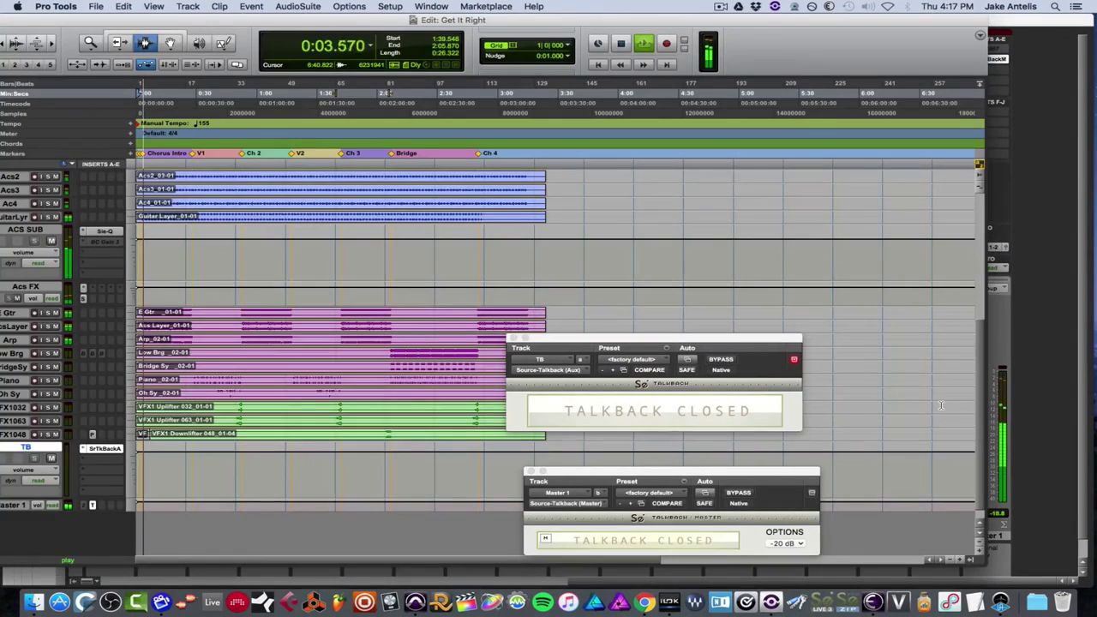
key(super+equal)
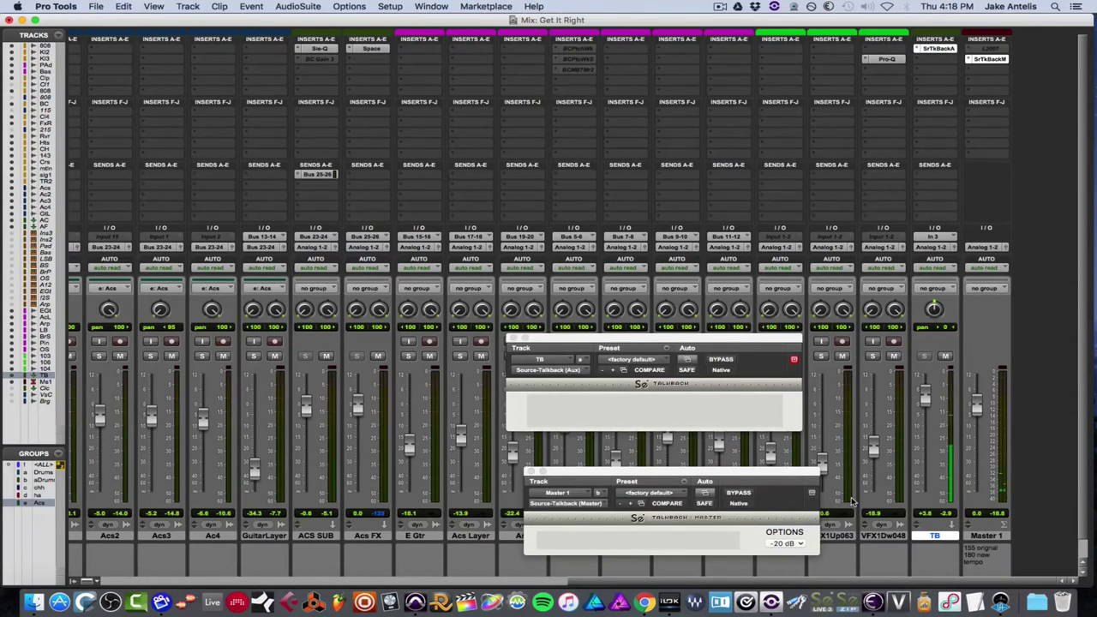
Step: Set Auto Enable to OFF and toggle talkback closed and open manually
click(793, 544)
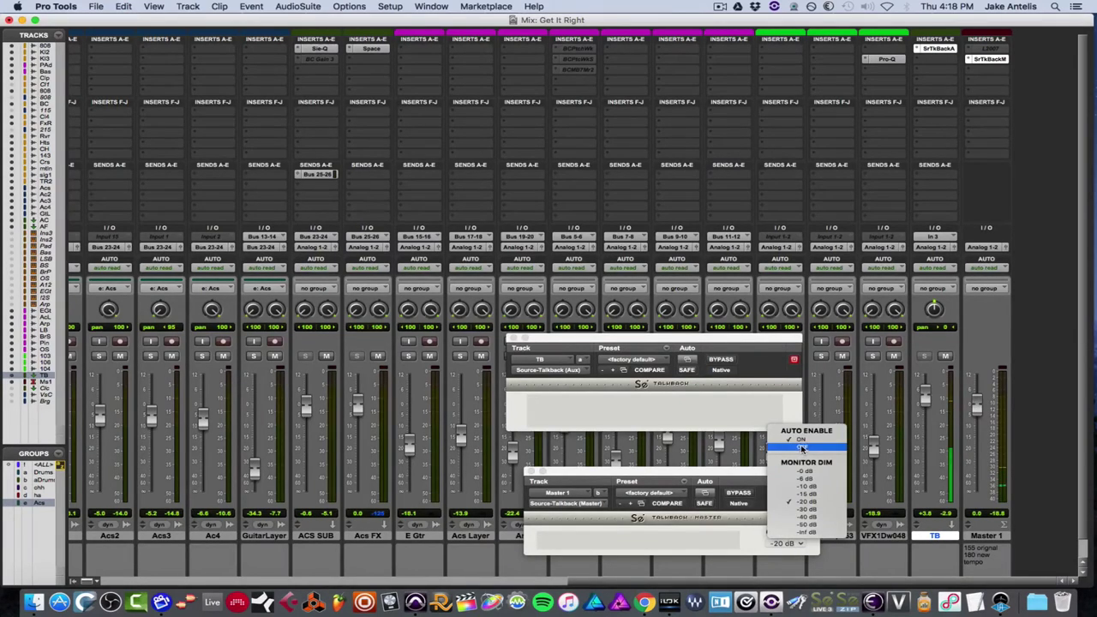
click(800, 447)
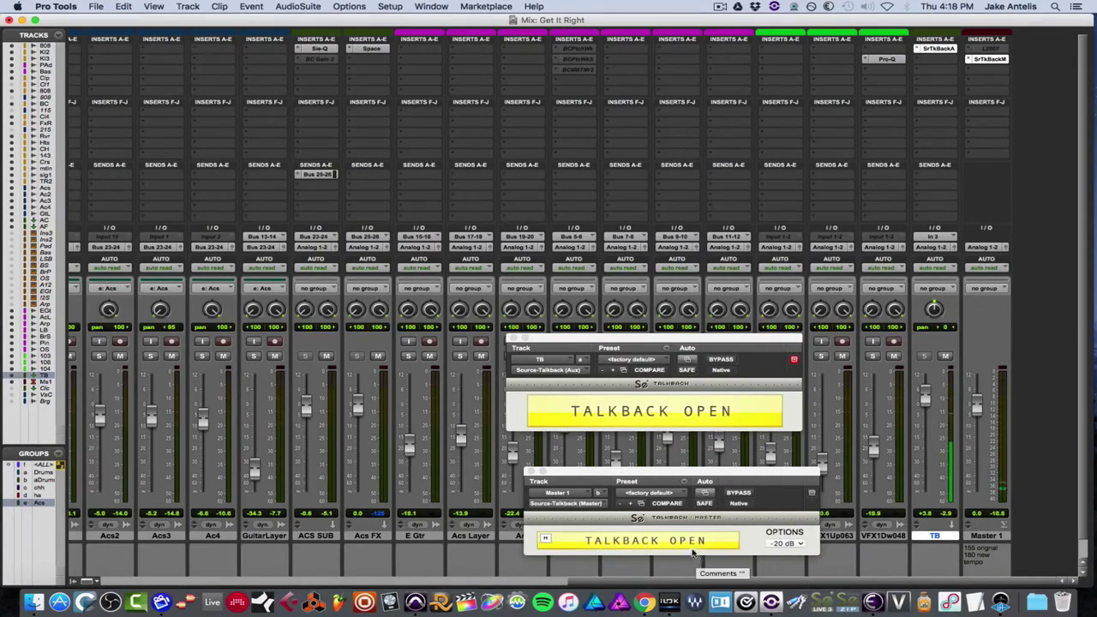
click(679, 411)
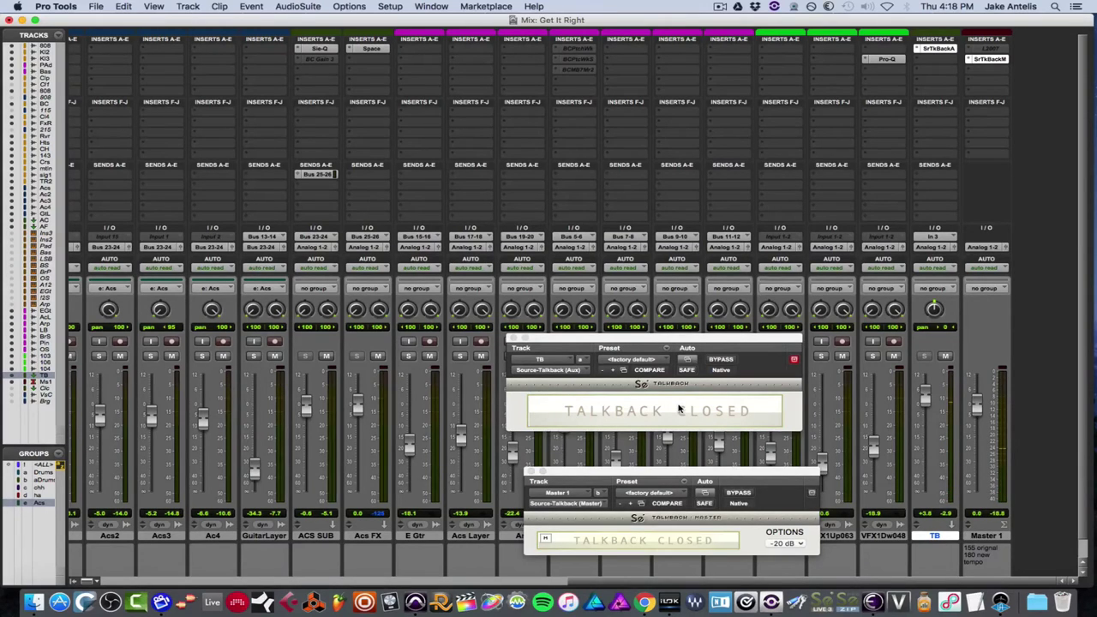
click(679, 411)
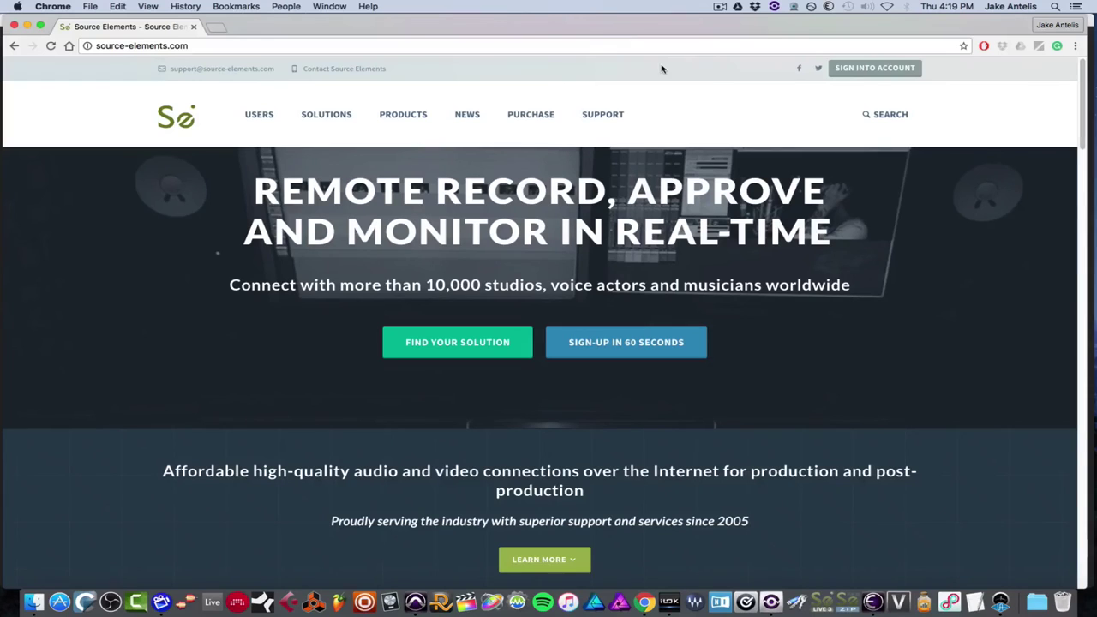
Step: Go to the SOURCE-TALKBACK product page from the site's PRODUCTS menu
mouse_move(423, 115)
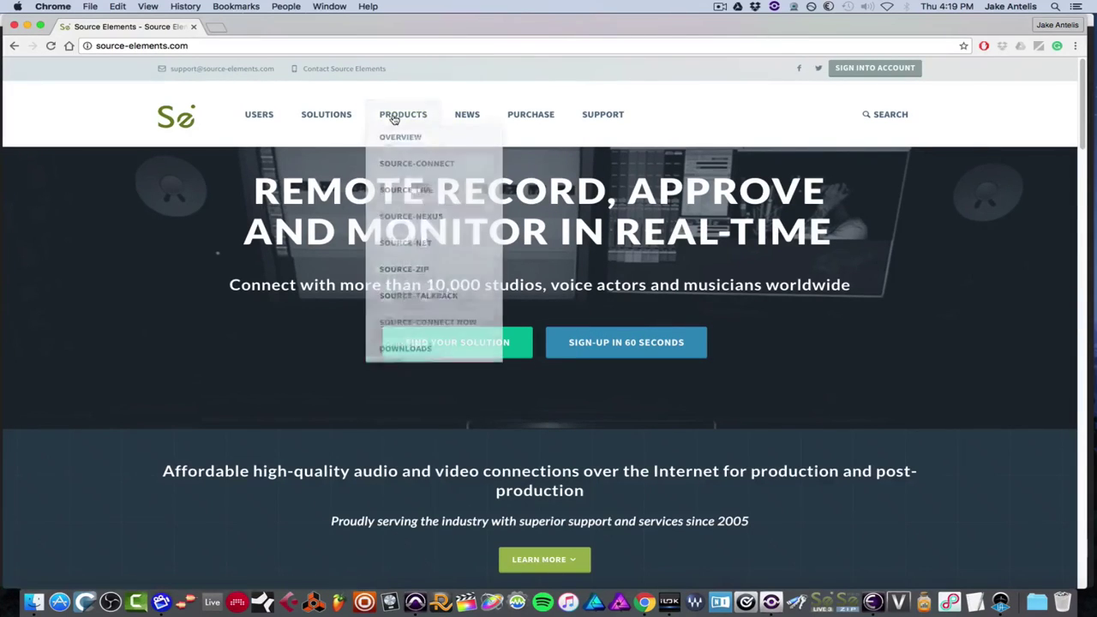
click(434, 298)
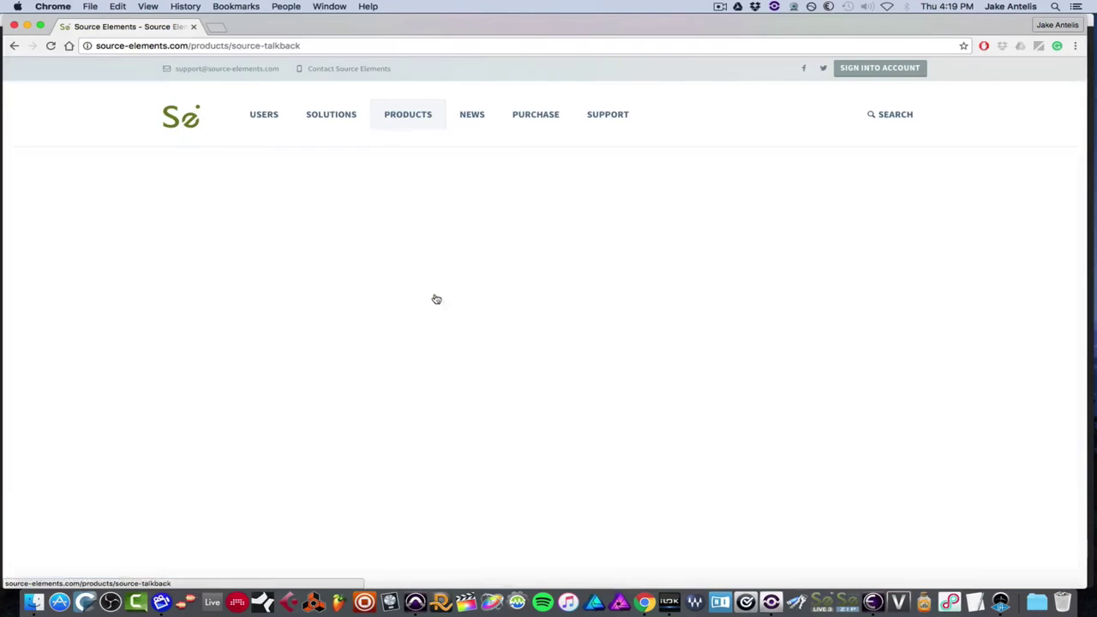